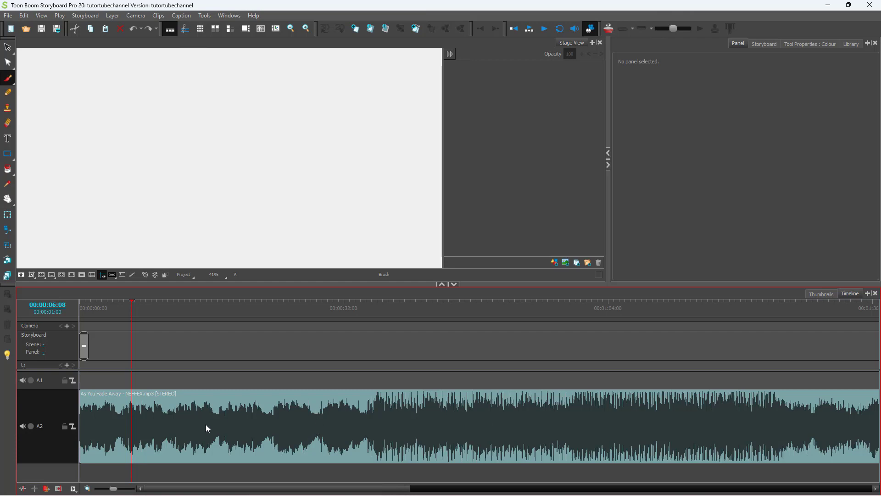
Play the project to hear the soundtrack clip on track A2.
click(546, 30)
Show the A2 clip's volume envelope and drag it a few decibels below 0 dB.
right_click(147, 423)
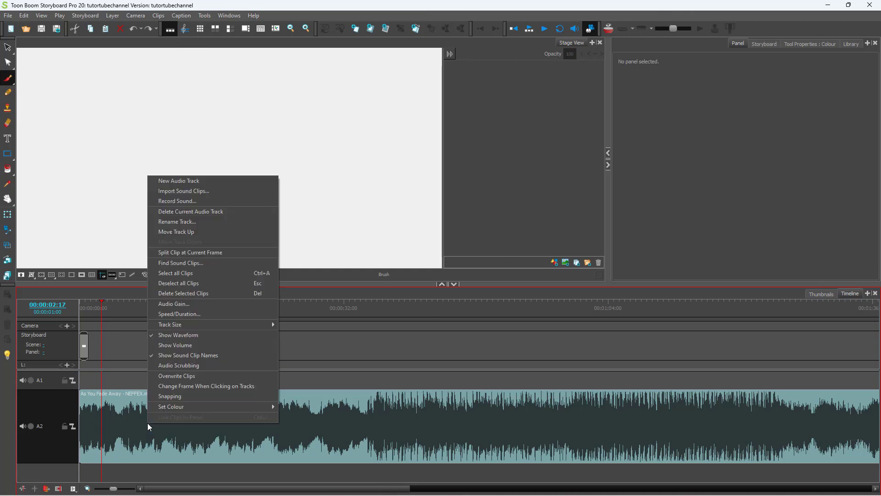
click(178, 345)
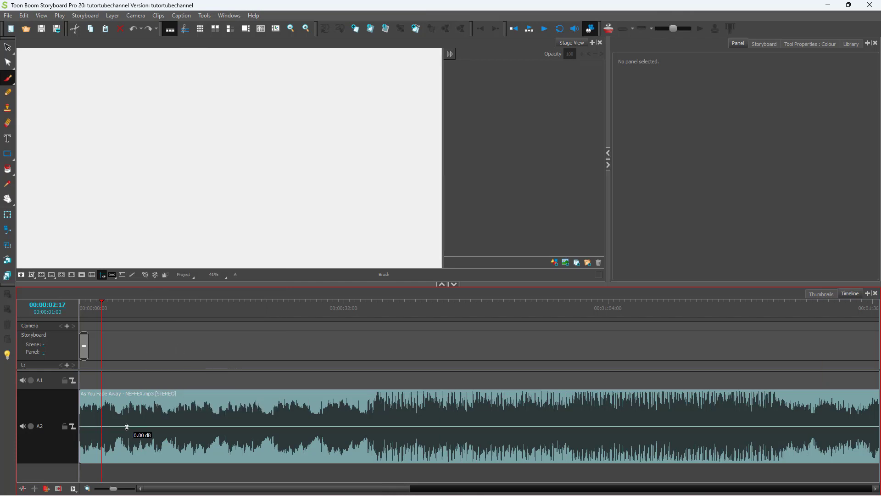
drag(127, 428, 133, 439)
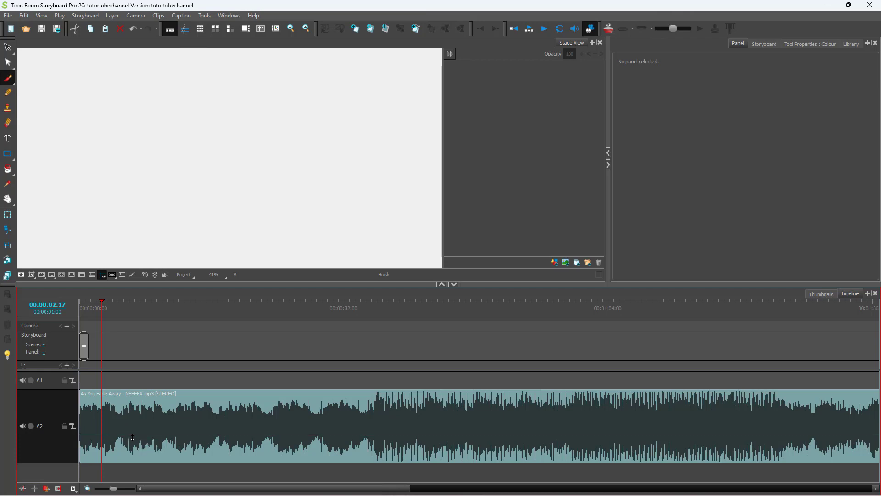
drag(142, 441, 143, 454)
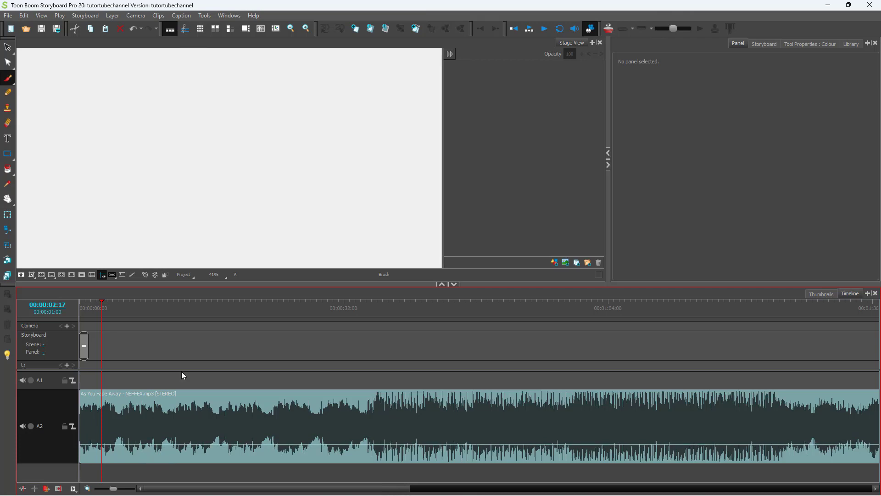
Enable sound, play back the lowered volume, then select the A2 sound clip.
click(577, 31)
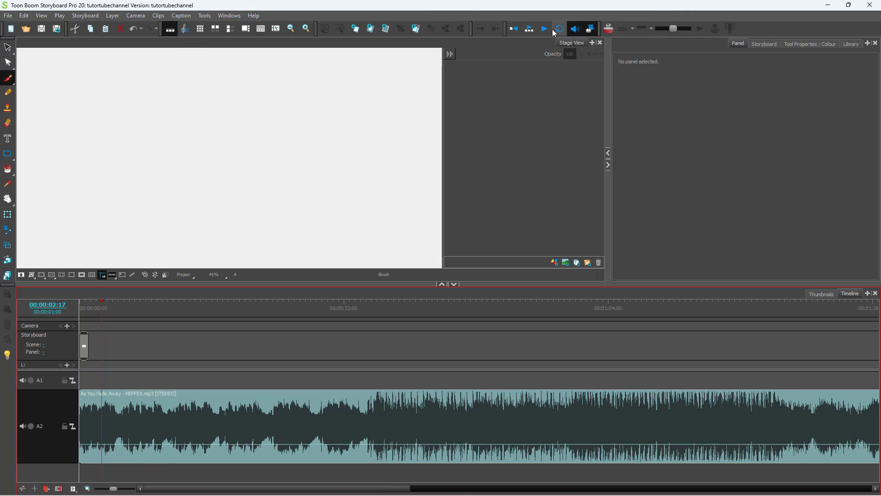
click(546, 31)
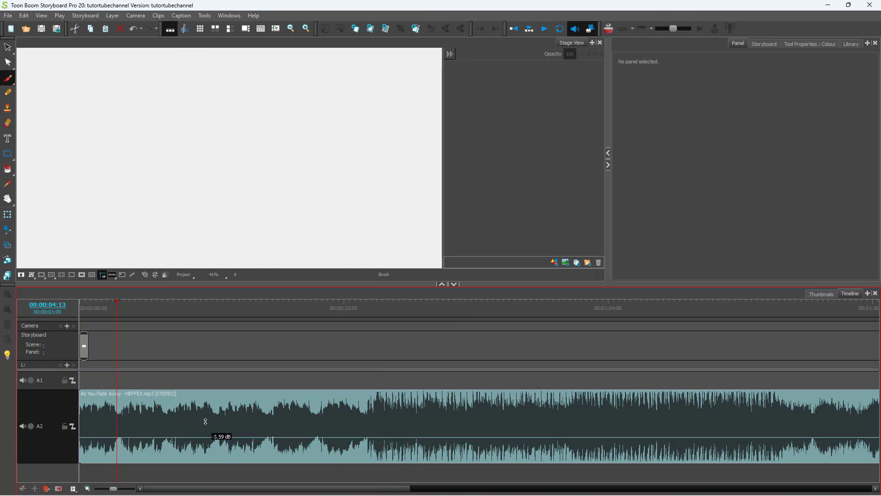
mouse_move(203, 444)
mouse_down()
mouse_move(211, 370)
mouse_move(214, 423)
mouse_up()
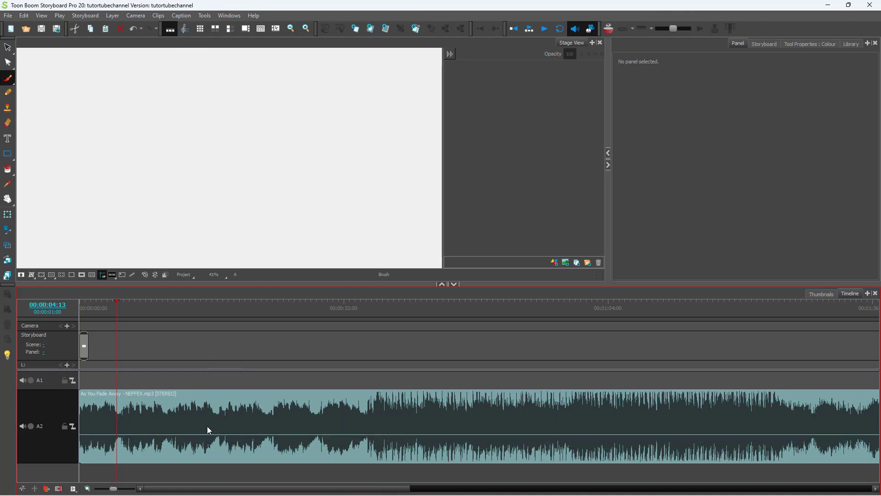
In the Audio Gain dialog raise Set Gain slightly above 0 dB, apply it and play back.
right_click(236, 420)
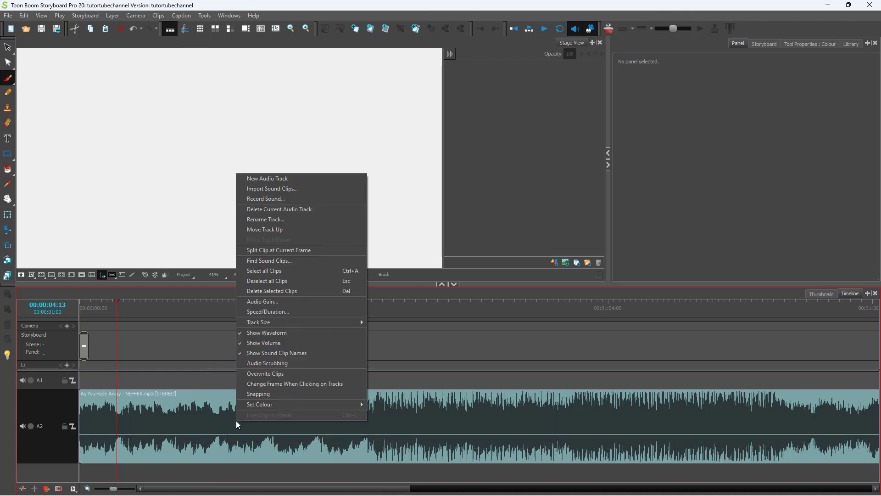
click(282, 301)
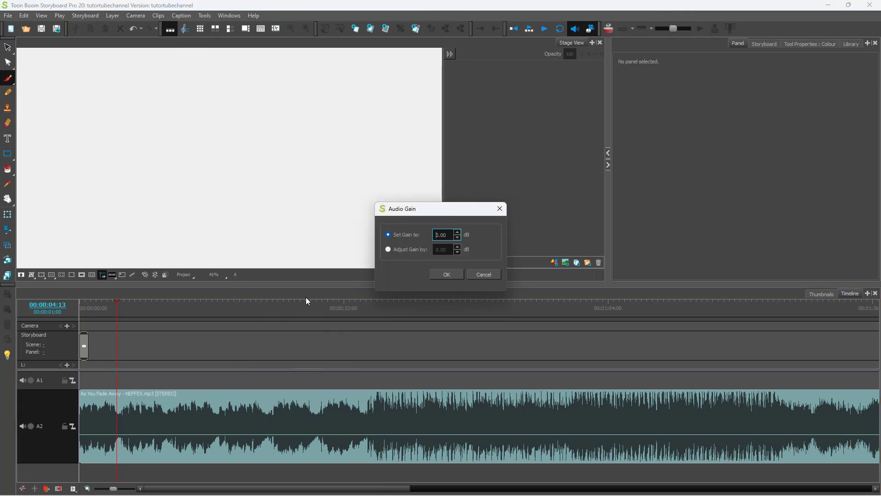
click(457, 232)
click(447, 274)
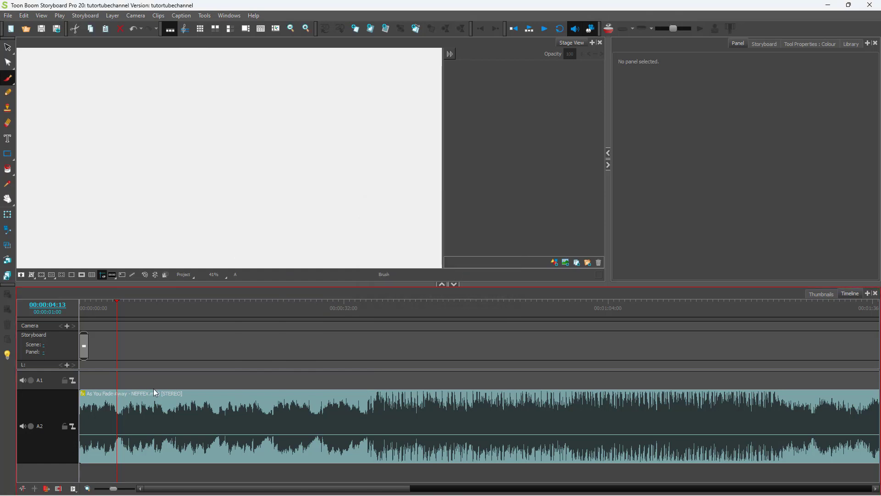
click(545, 31)
In the Audio Gain dialog switch to Adjust Gain by a relative amount and apply it.
right_click(322, 406)
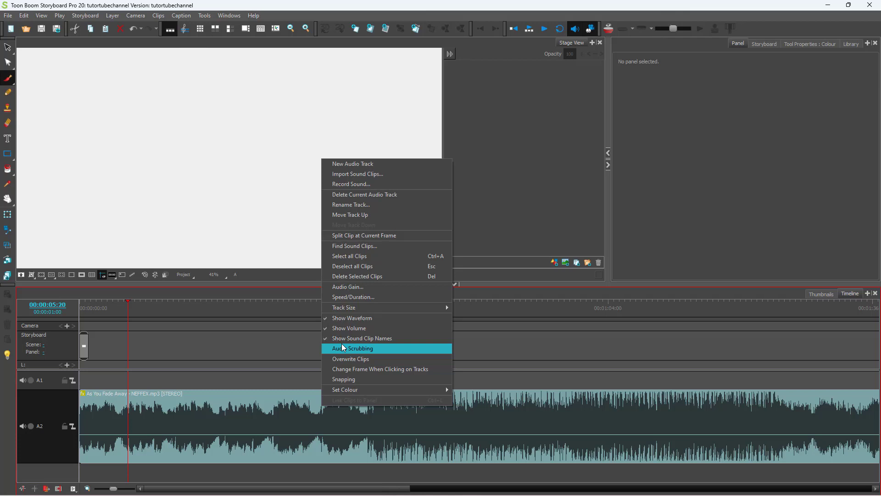
click(366, 287)
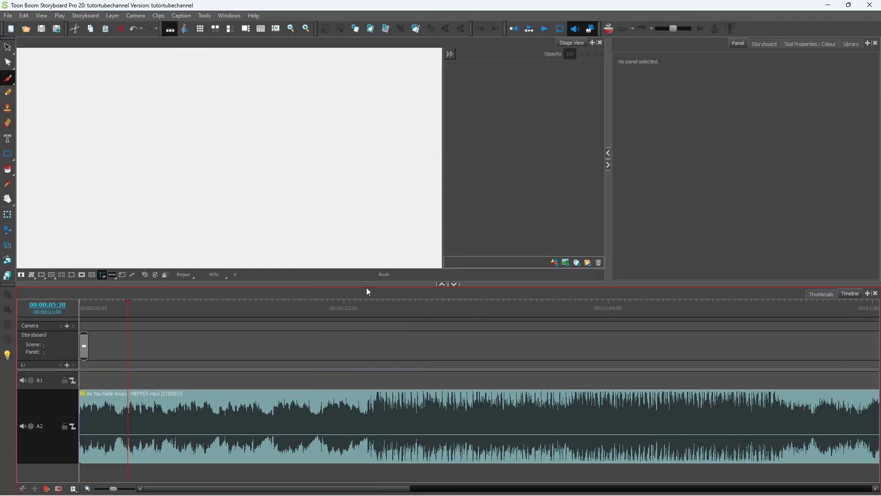
click(403, 251)
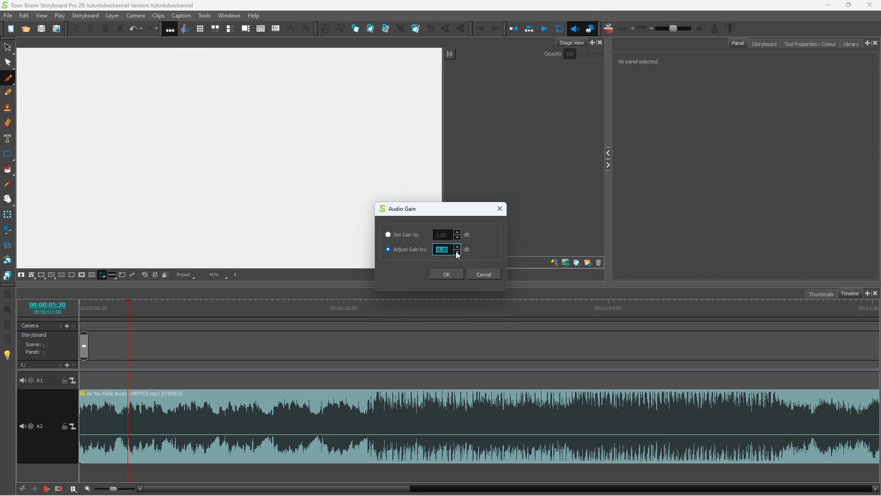
click(446, 274)
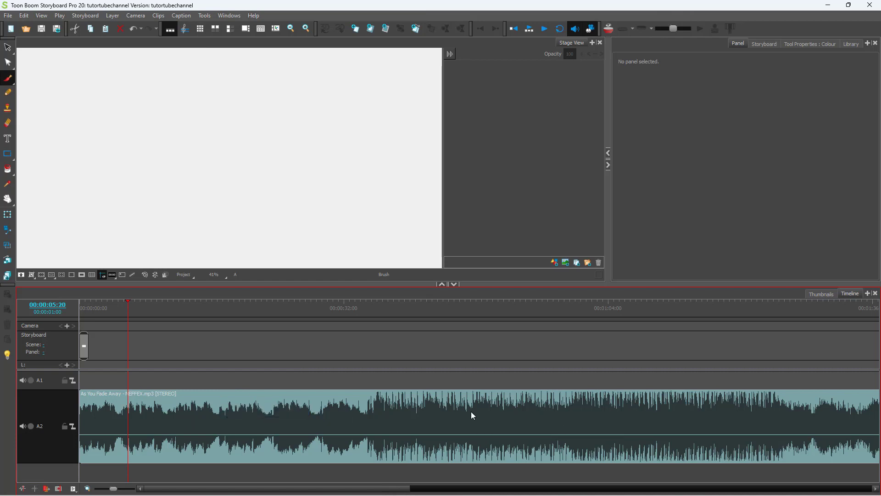
click(549, 27)
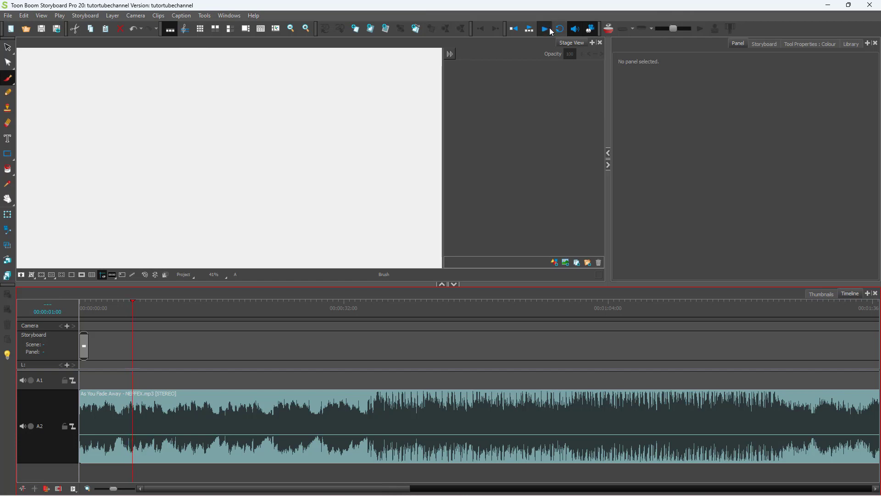